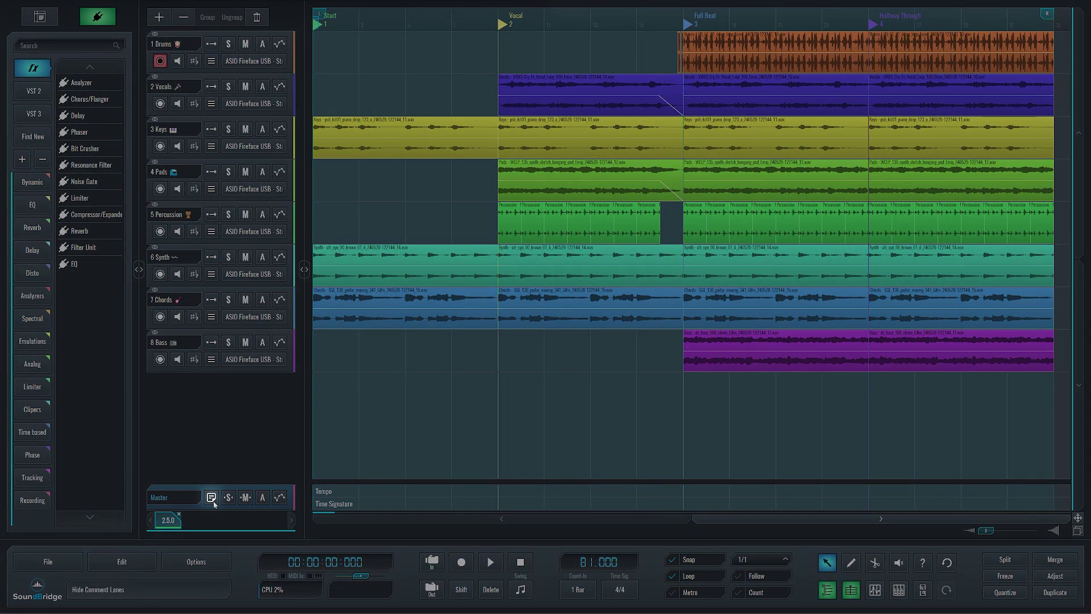
Display the comment lanes under all tracks, and limit them to only the tracks that contain comments
{"action": "left_click", "coordinate": [212, 498]}
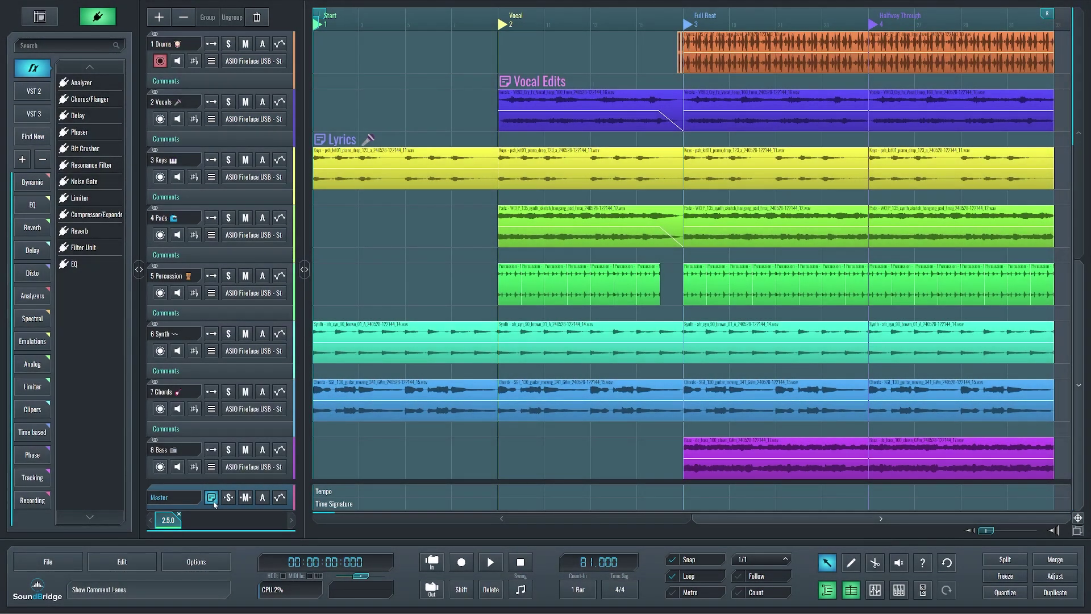
{"action": "scroll", "coordinate": [225, 419], "scroll_direction": "down", "scroll_amount": 1}
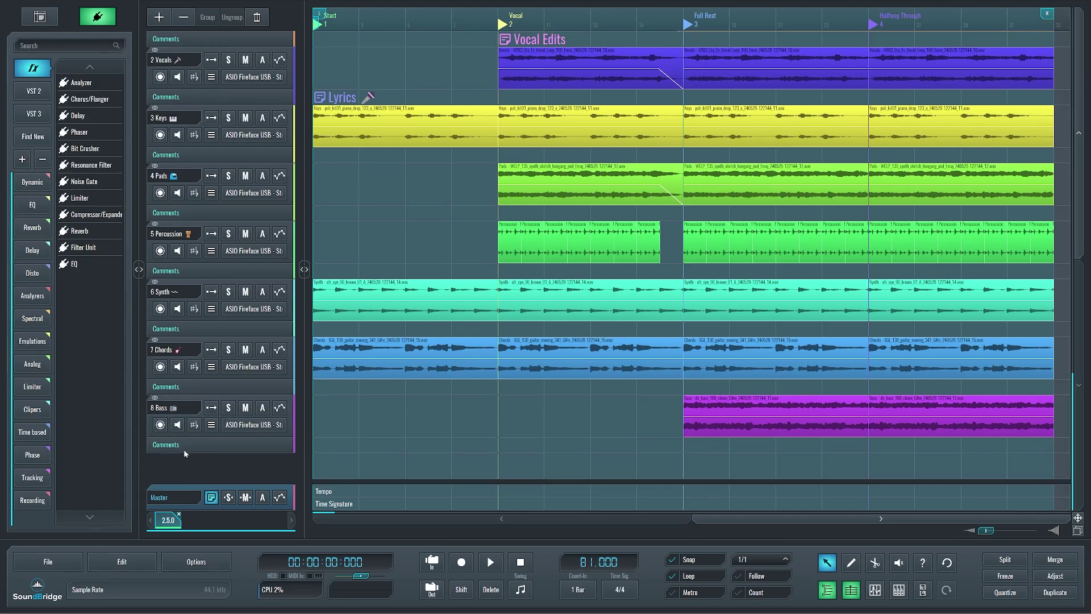
{"action": "scroll", "coordinate": [346, 452], "scroll_direction": "up", "scroll_amount": 1}
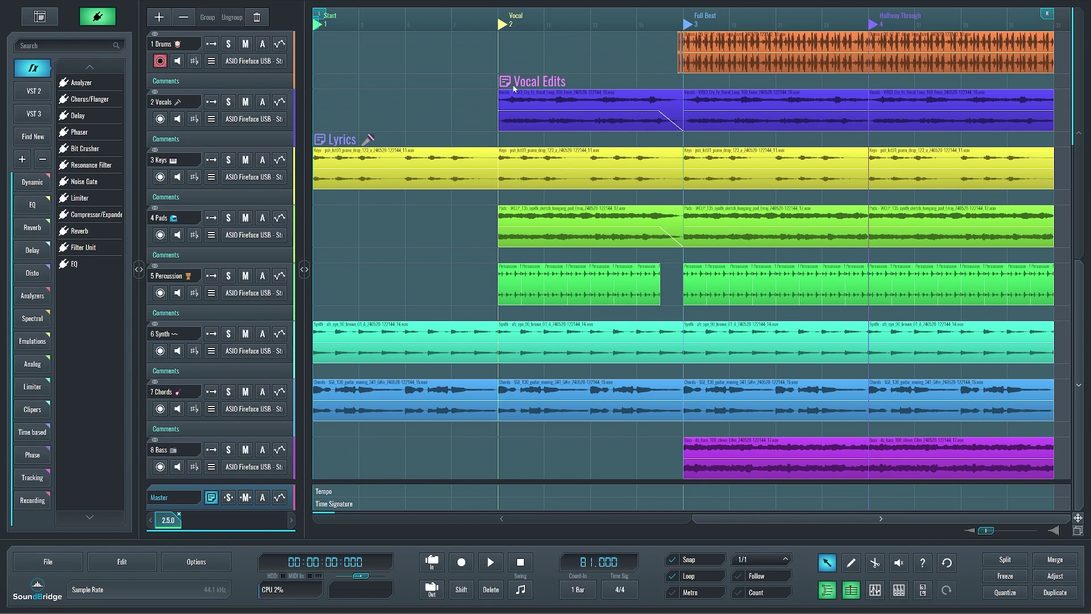
{"action": "left_click", "coordinate": [213, 499]}
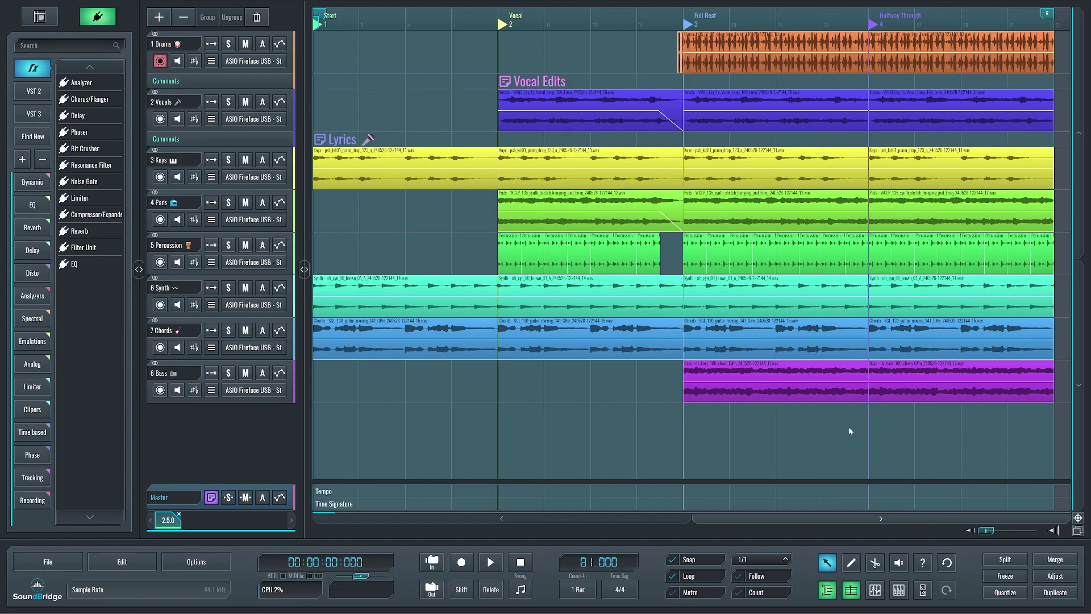
Place a new comment after Lyrics in the Vocals track's comment lane, and delete it
{"action": "key", "text": "2"}
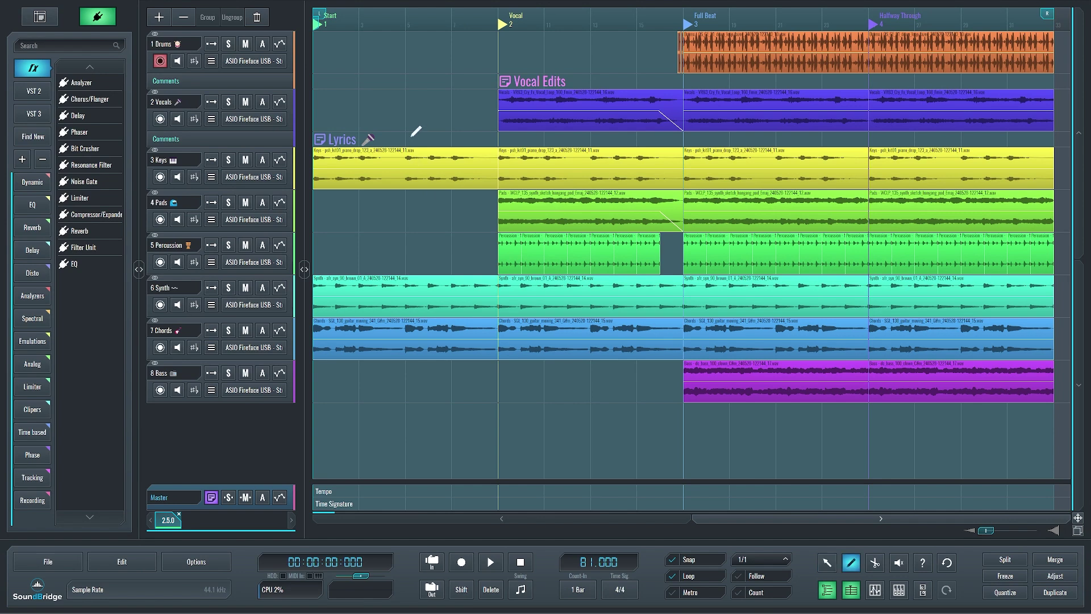
{"action": "left_click", "coordinate": [412, 139]}
{"action": "key", "text": "1"}
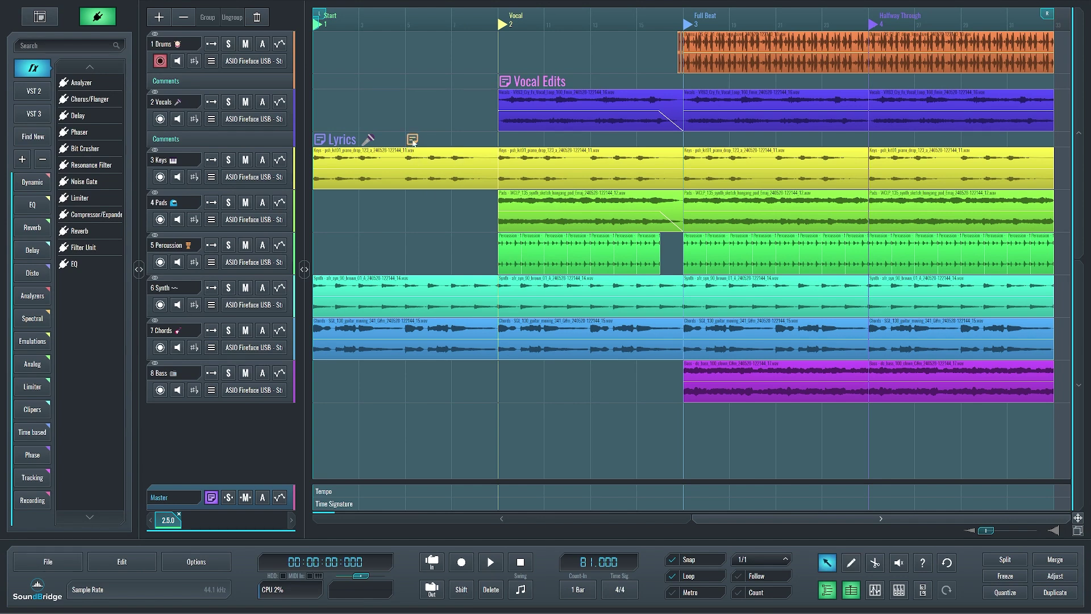
{"action": "key", "text": "Delete"}
Replace the "(Verse 1)" heading in the Lyrics comment with "Song Name" and save the text
{"action": "left_click", "coordinate": [320, 140]}
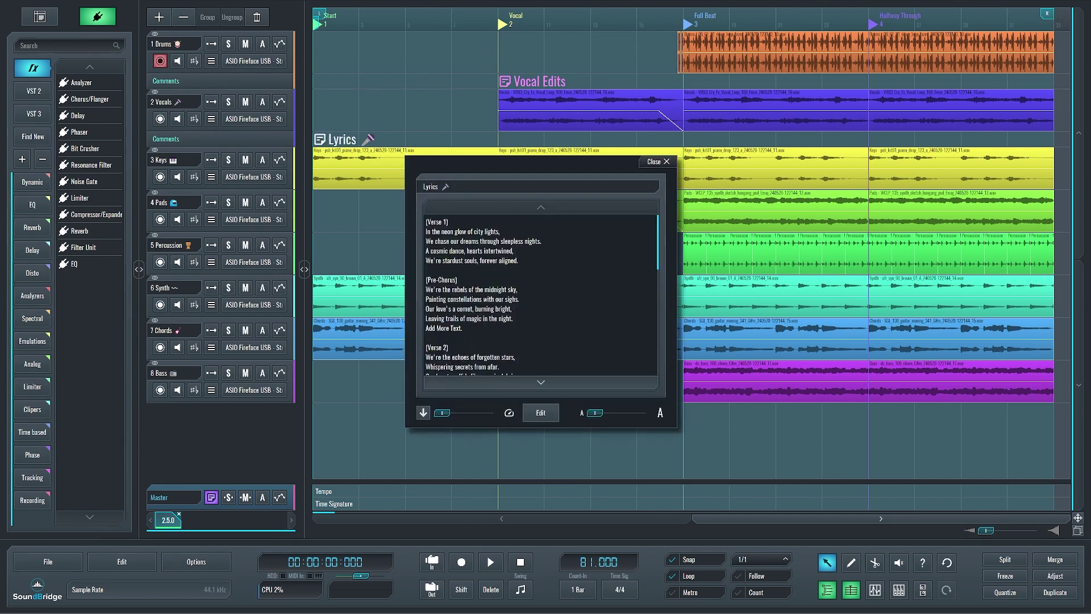
{"action": "left_click", "coordinate": [541, 413]}
{"action": "left_click_drag", "start_coordinate": [449, 221], "coordinate": [426, 222]}
{"action": "key", "text": "BackSpace"}
{"action": "key", "text": "Return"}
{"action": "type", "text": "Song "}
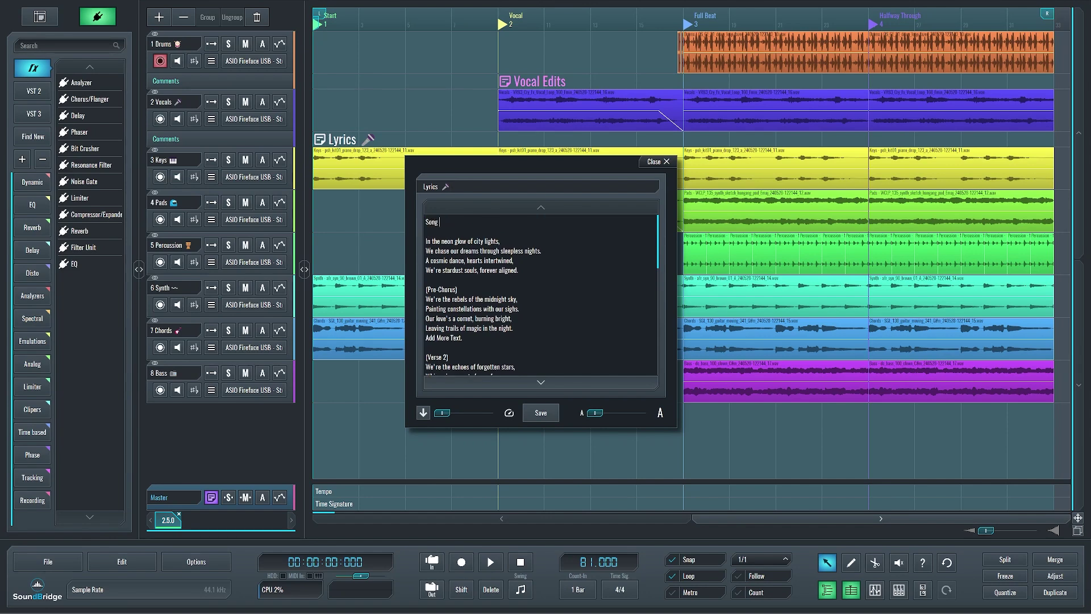
{"action": "type", "text": "Name"}
{"action": "left_click", "coordinate": [532, 417]}
View the Vocal Edits comment side by side with the open Lyrics comment, and close Vocal Edits
{"action": "left_click", "coordinate": [505, 81]}
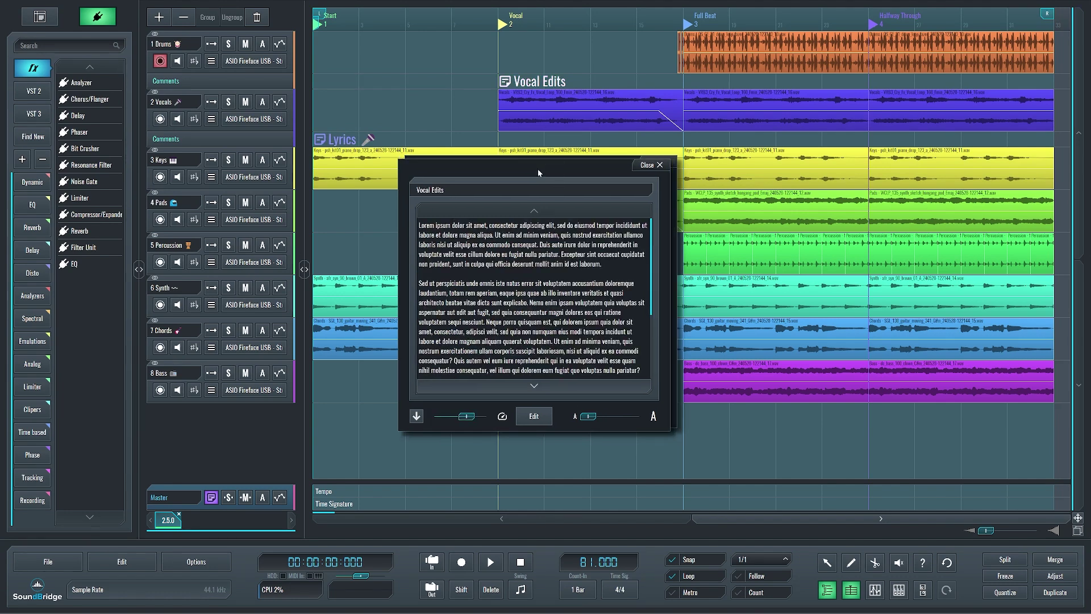
{"action": "left_click_drag", "start_coordinate": [557, 167], "coordinate": [218, 164]}
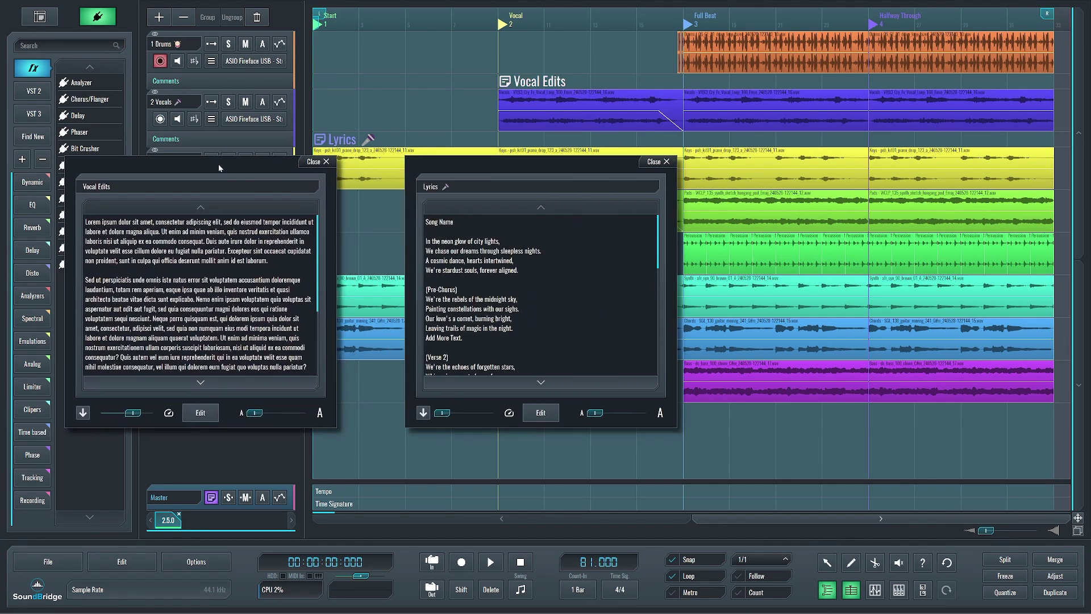
{"action": "left_click", "coordinate": [323, 162]}
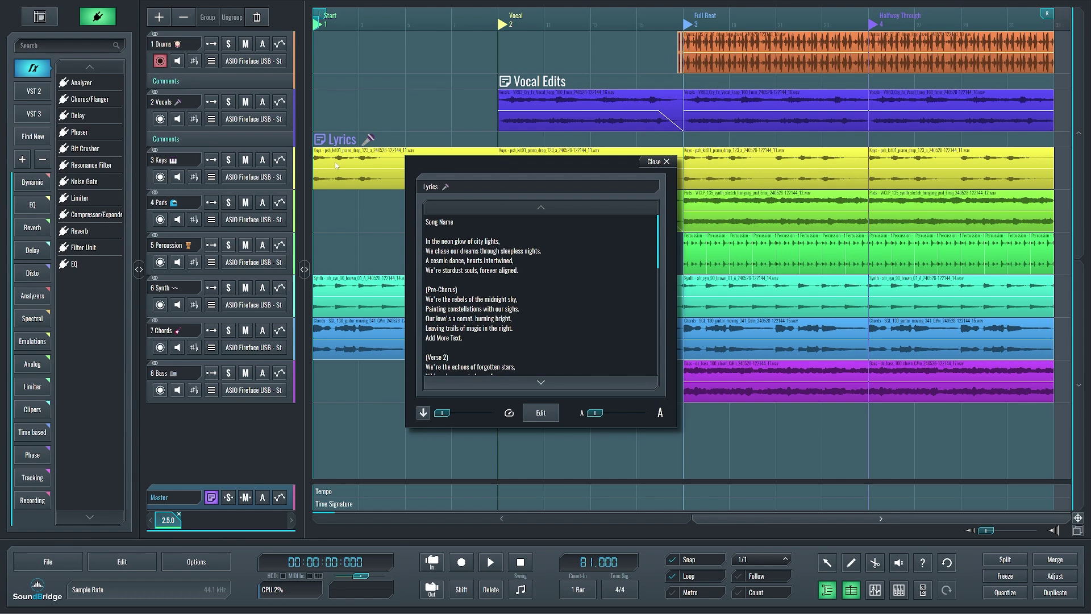
Arm auto-scroll in the Lyrics comment and start playback of the project
{"action": "left_click", "coordinate": [423, 413]}
{"action": "key", "text": "space"}
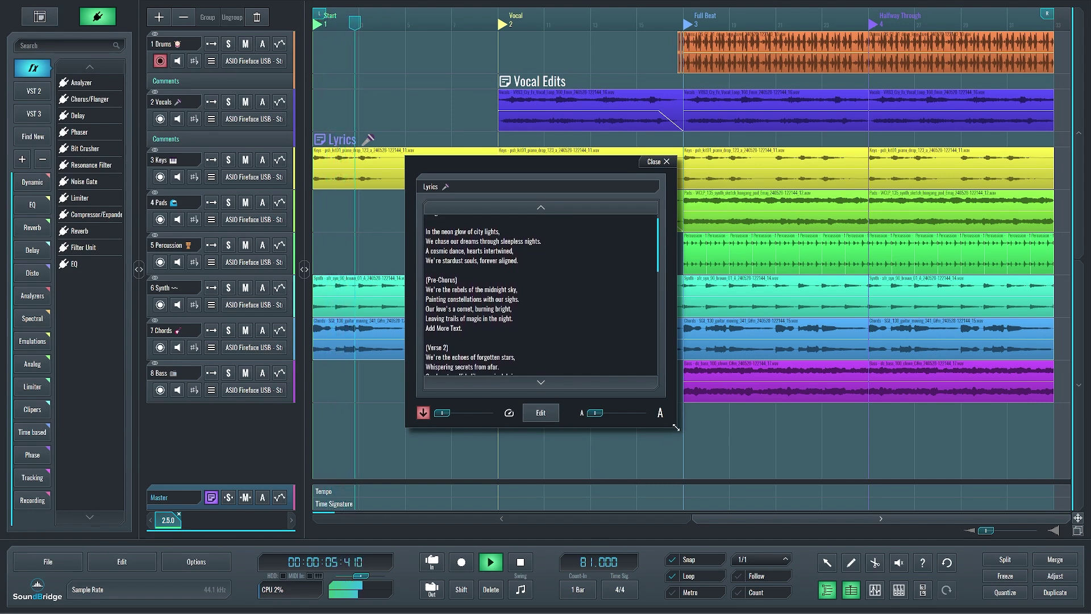
Enlarge the Lyrics comment window and raise its text size and auto-scroll speed to their maximum
{"action": "left_click_drag", "start_coordinate": [676, 427], "coordinate": [811, 572]}
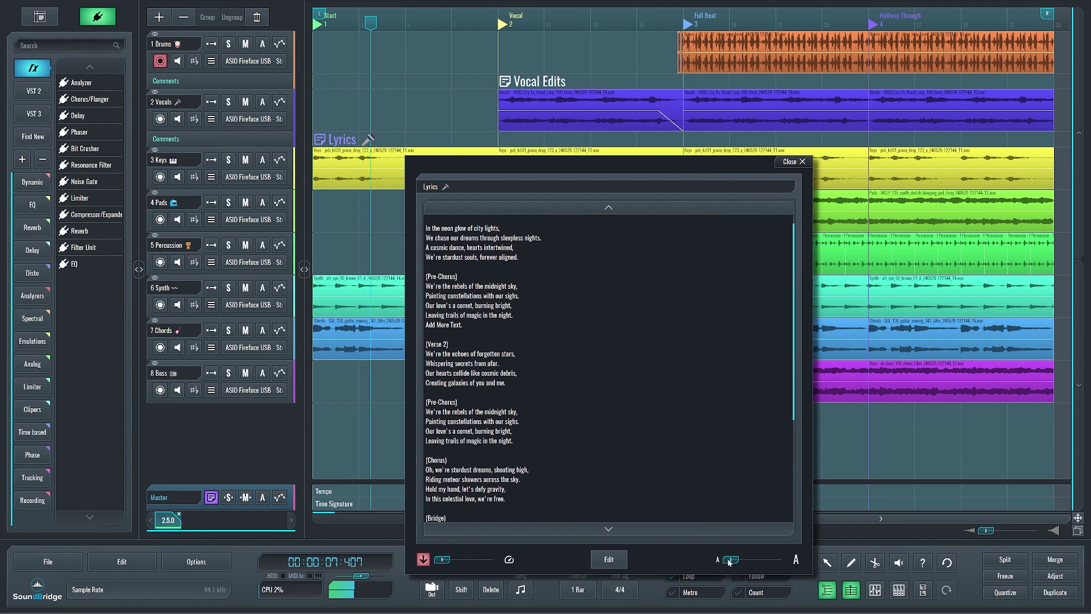
{"action": "left_click_drag", "start_coordinate": [730, 561], "coordinate": [781, 560]}
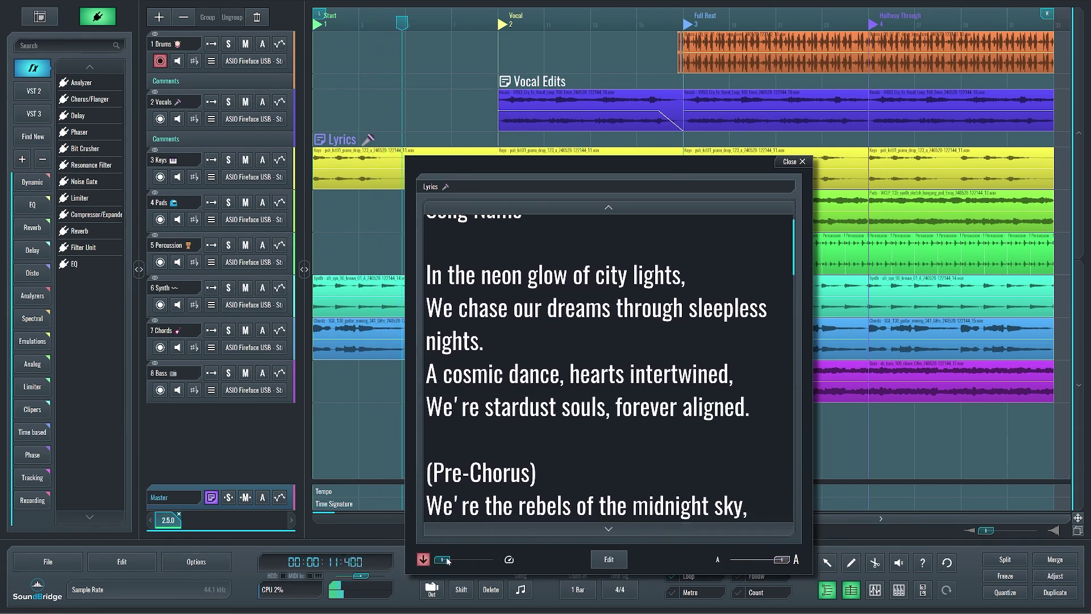
{"action": "left_click_drag", "start_coordinate": [447, 560], "coordinate": [525, 563]}
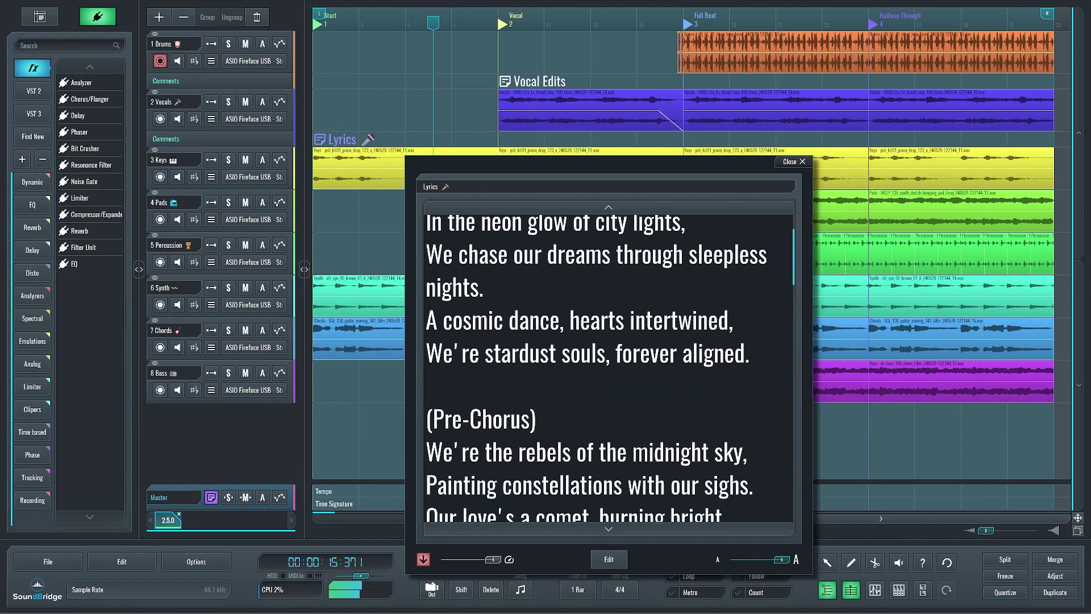
Replace the first "(Pre-Chorus)" heading in the Lyrics comment with "More Text" and save it during playback
{"action": "left_click", "coordinate": [605, 558]}
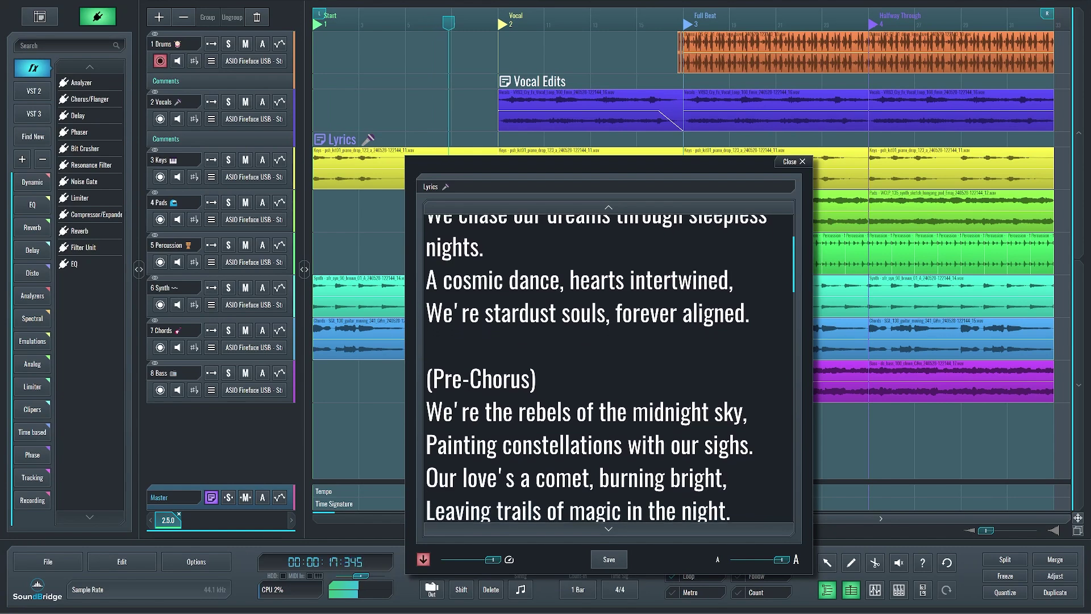
{"action": "left_click_drag", "start_coordinate": [537, 375], "coordinate": [395, 360]}
{"action": "key", "text": "BackSpace"}
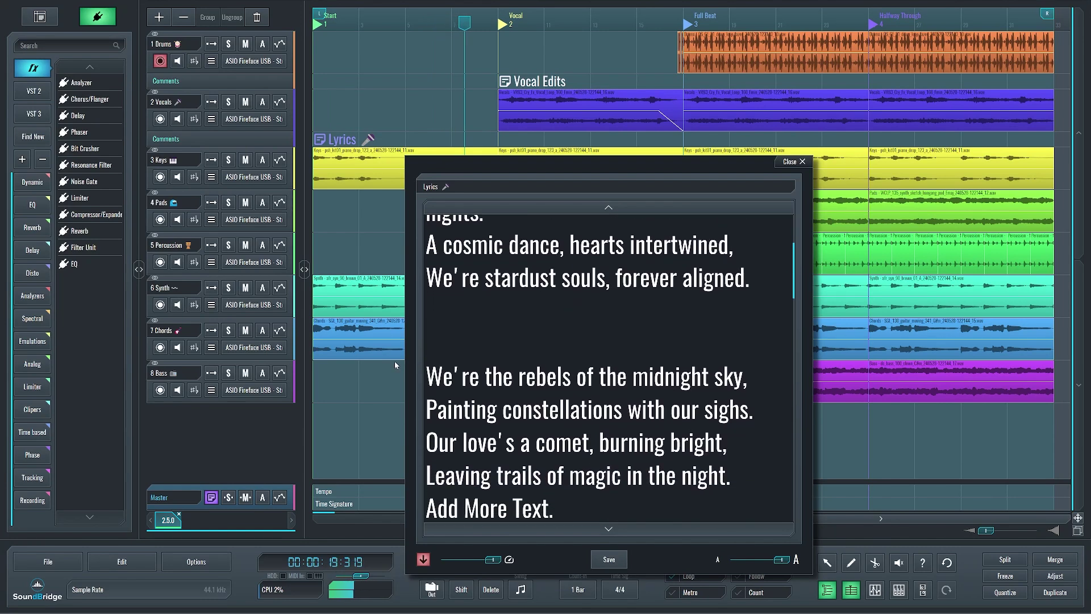
{"action": "type", "text": "More "}
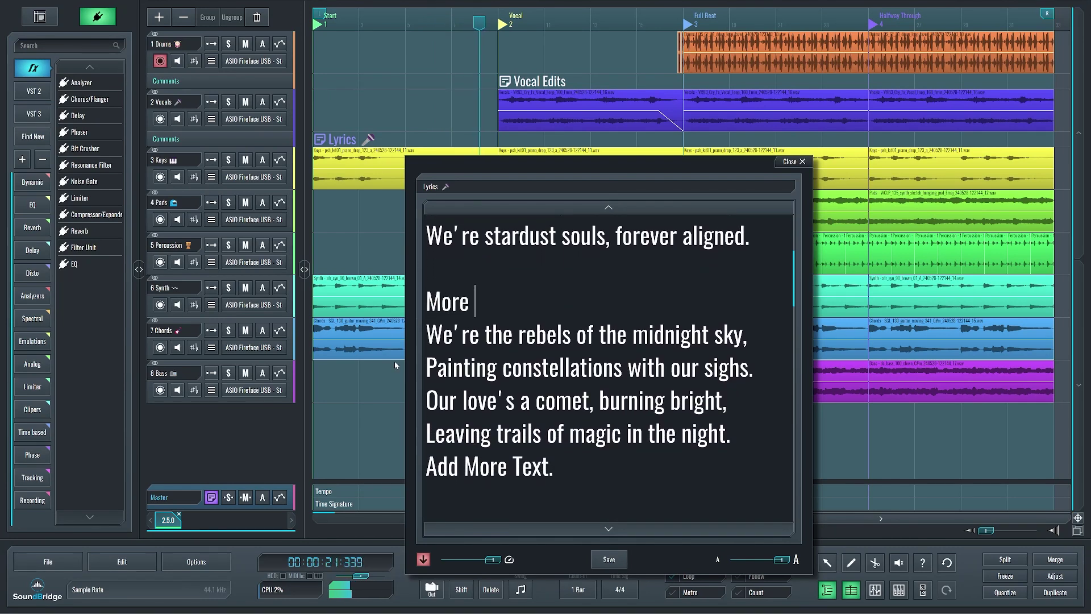
{"action": "type", "text": "Text"}
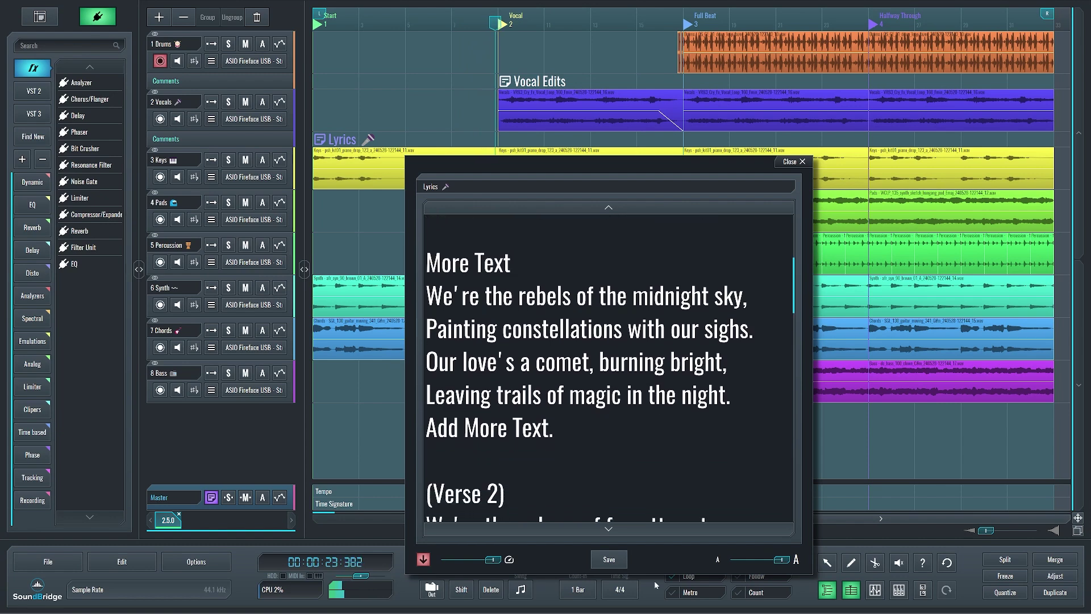
{"action": "left_click", "coordinate": [609, 559]}
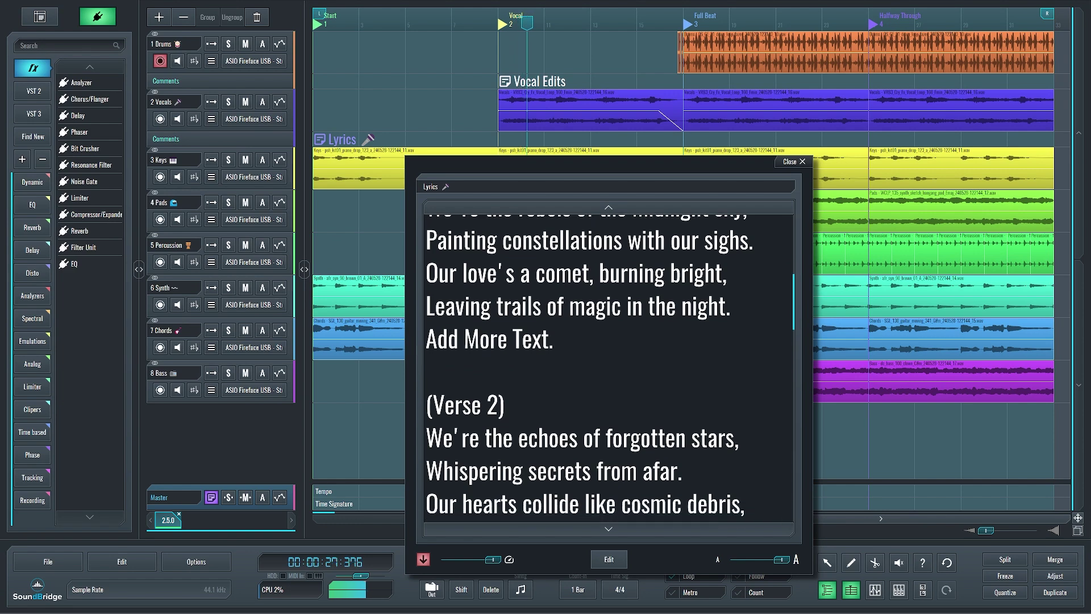
Stop playback and run the Lyrics comment's auto-scroll on its own, reducing the text size before closing the comment
{"action": "key", "text": "space"}
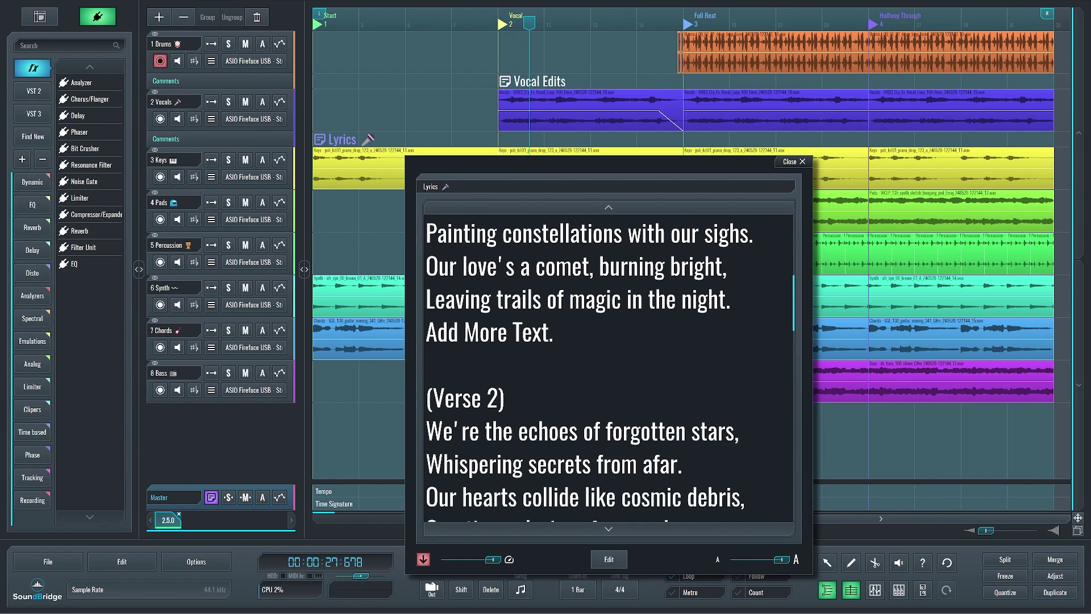
{"action": "left_click", "coordinate": [426, 565]}
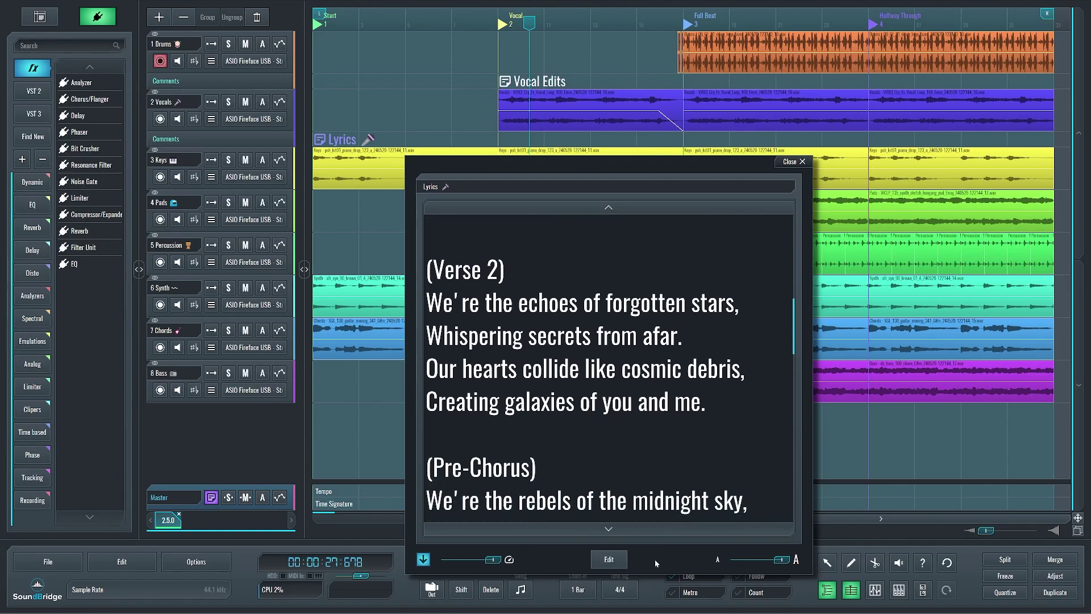
{"action": "left_click_drag", "start_coordinate": [782, 559], "coordinate": [734, 566]}
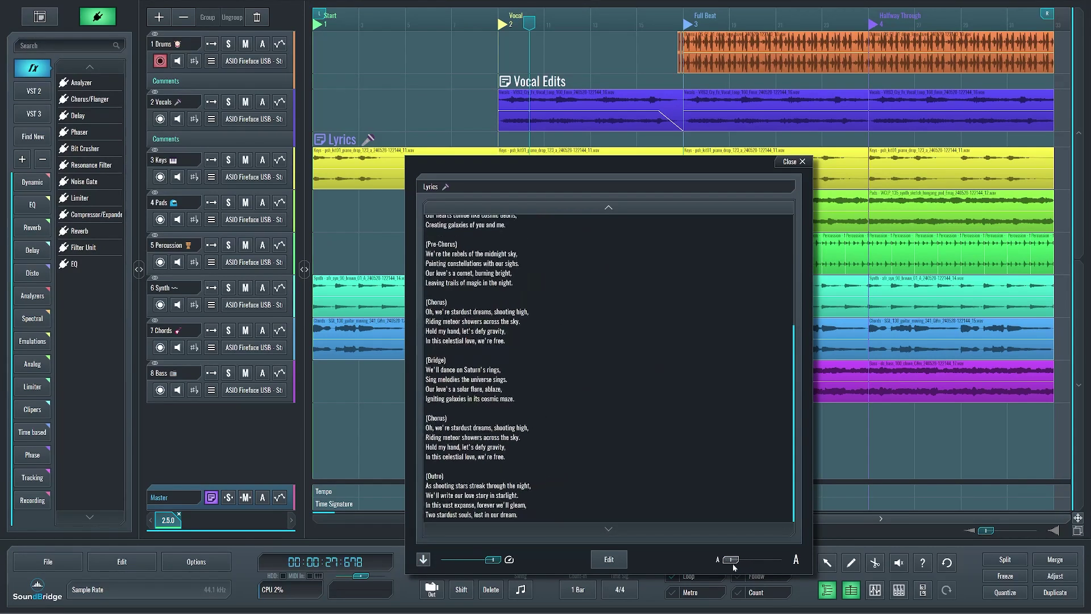
{"action": "left_click", "coordinate": [793, 162]}
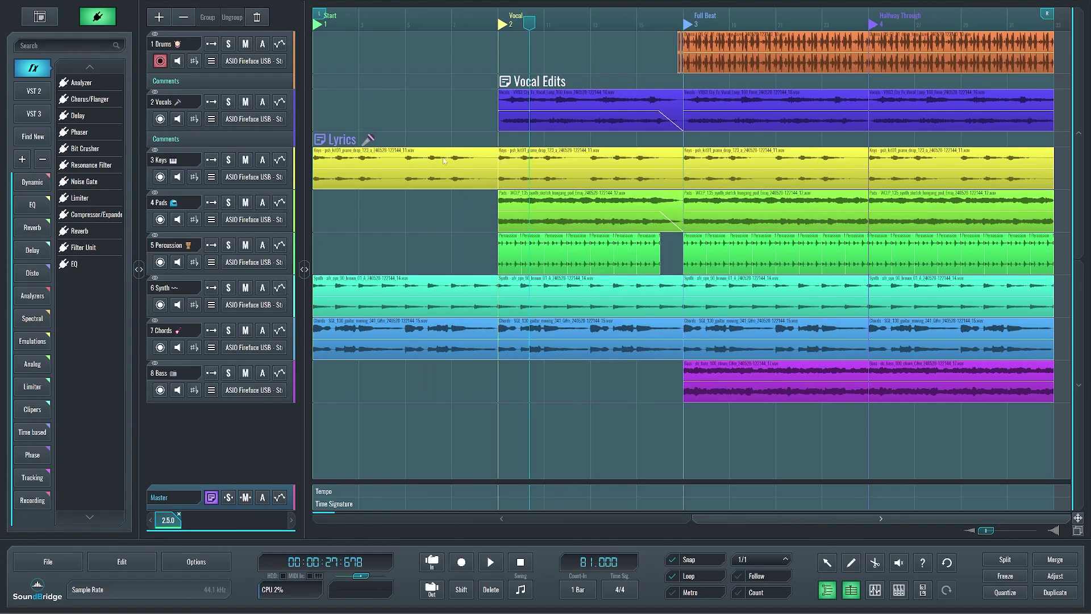
Reopen and close the Lyrics comment, and preview its full text directly from the timeline
{"action": "left_click", "coordinate": [331, 141]}
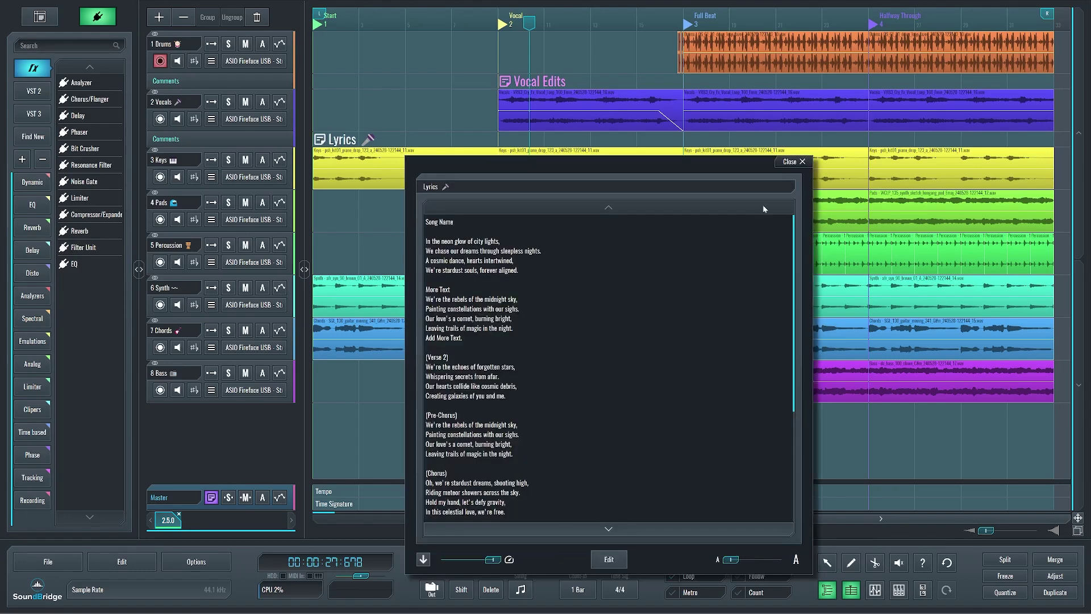
{"action": "left_click", "coordinate": [794, 161]}
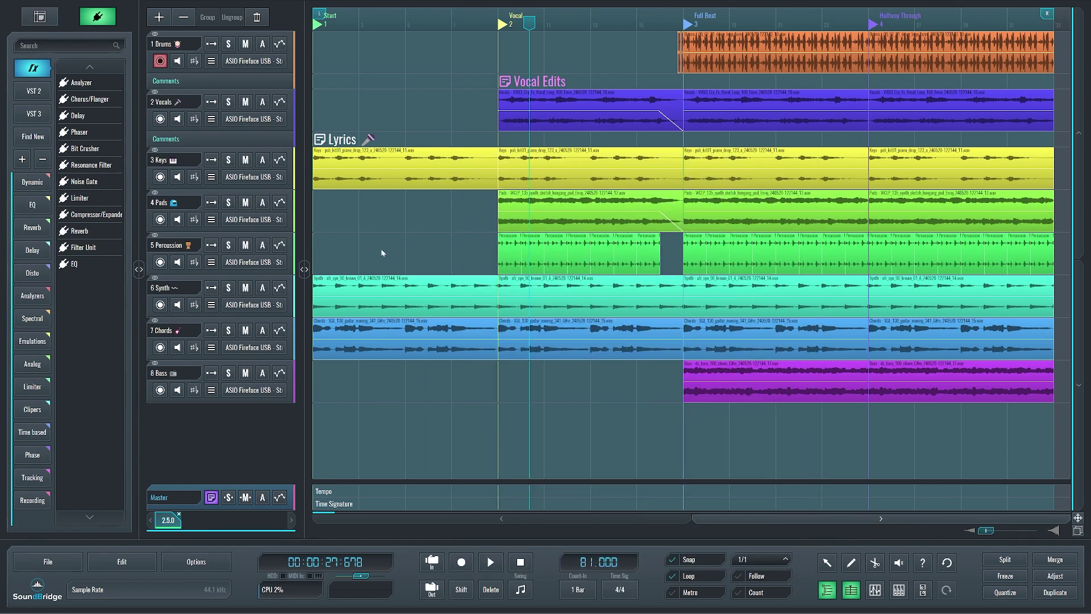
{"action": "mouse_move", "coordinate": [319, 140]}
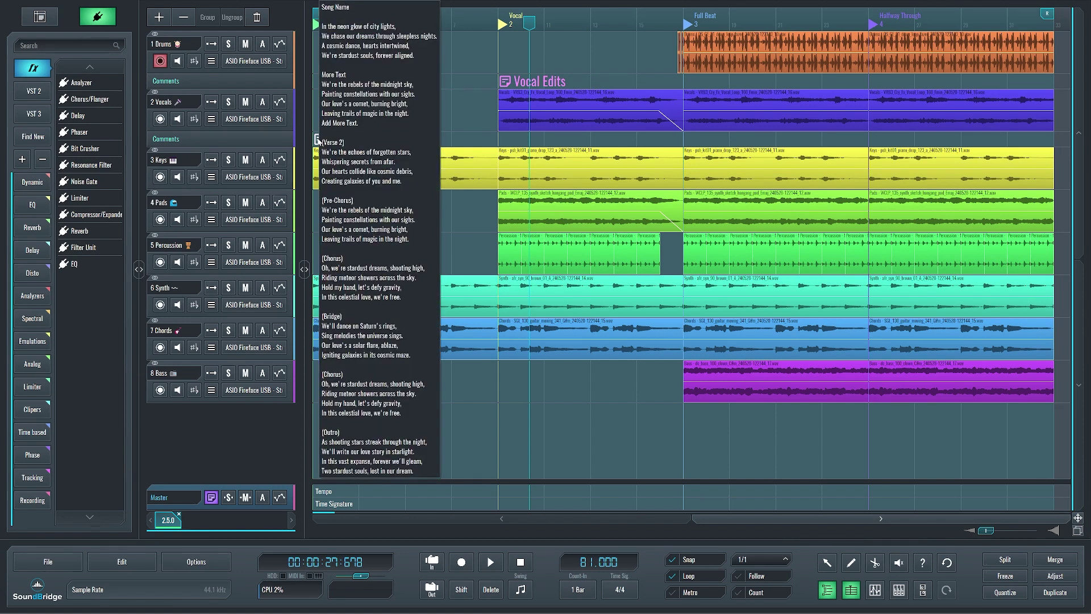
Change the Lyrics comment's color to light yellow and hide all comment lanes
{"action": "double_click", "coordinate": [320, 141]}
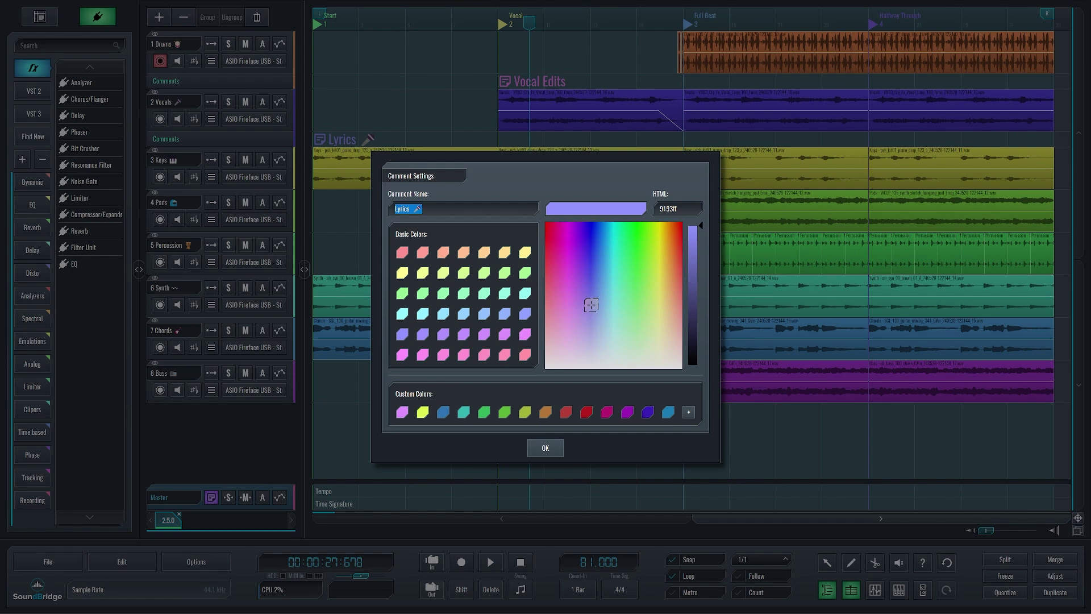
{"action": "left_click", "coordinate": [402, 274]}
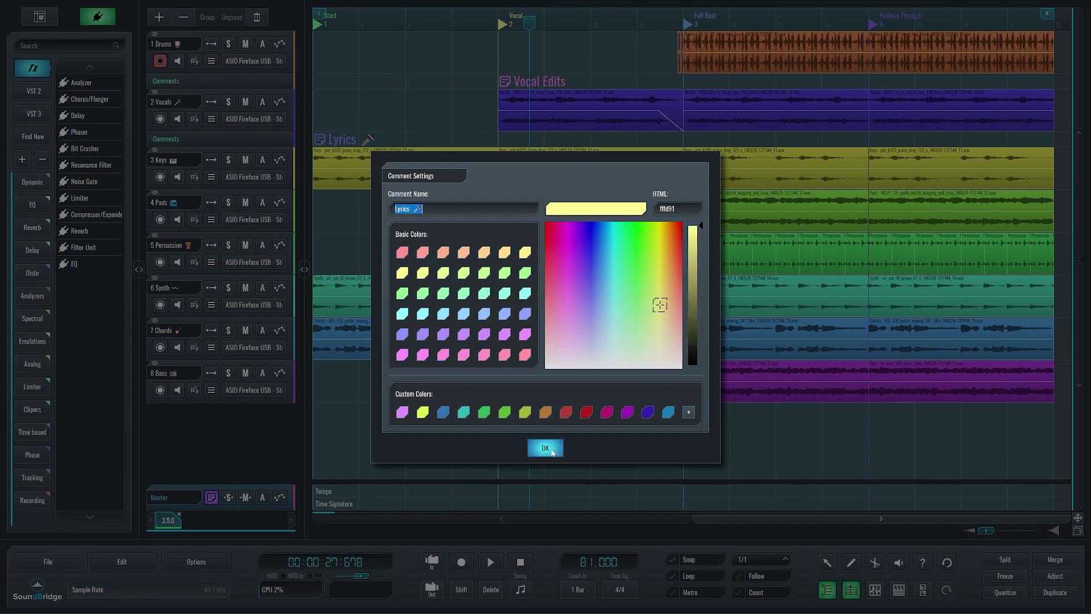
{"action": "left_click", "coordinate": [545, 448]}
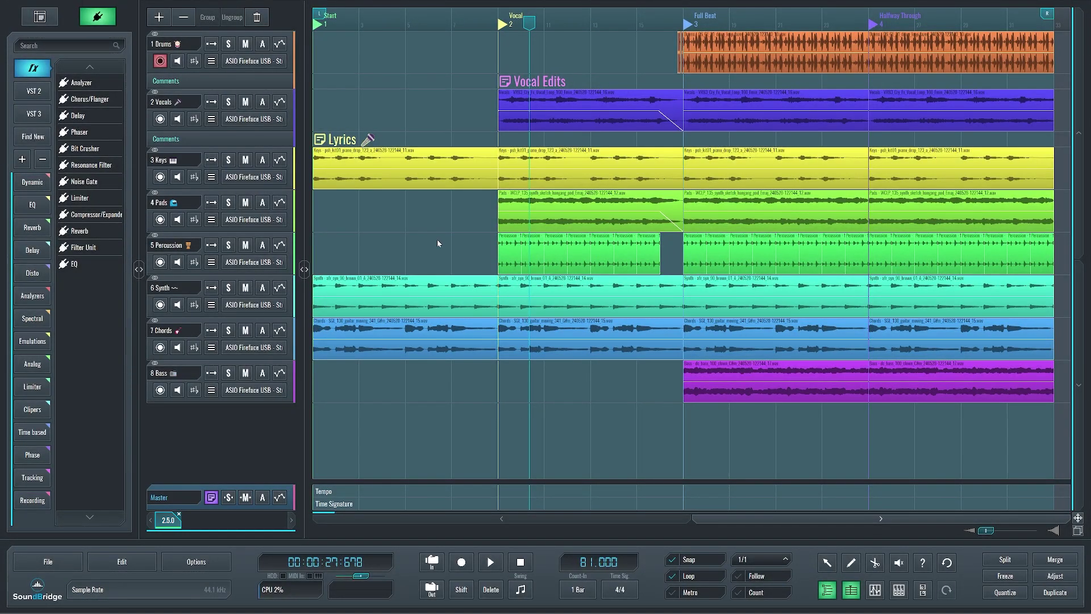
{"action": "left_click", "coordinate": [210, 497]}
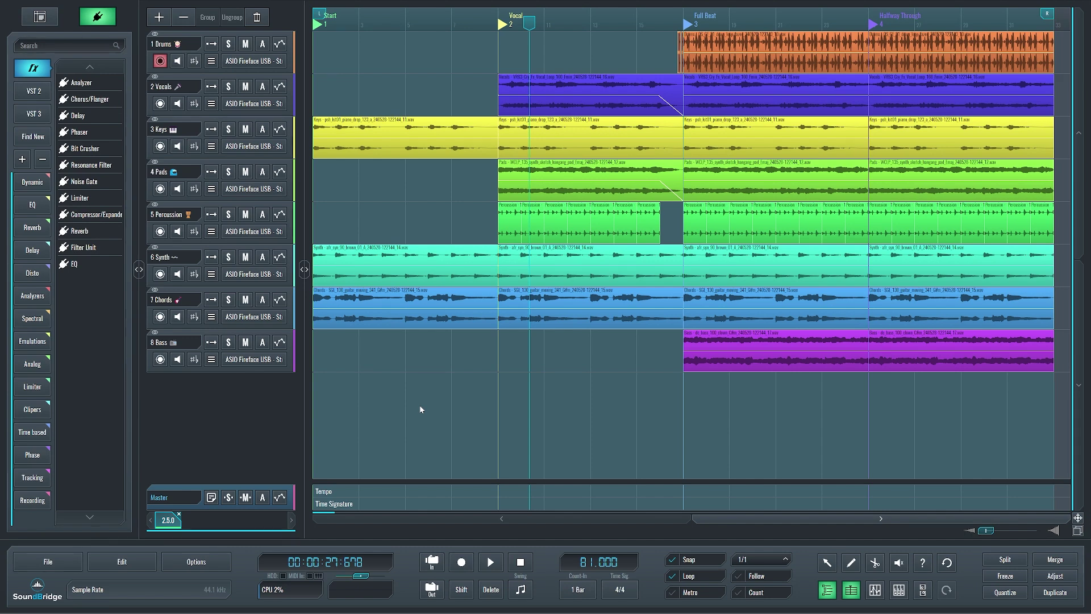
Add a periwinkle (9193ff) marker named "Title" midway between the Vocal and Full Beat markers, and remove the Vocal marker
{"action": "double_click", "coordinate": [588, 21]}
{"action": "left_click", "coordinate": [594, 24]}
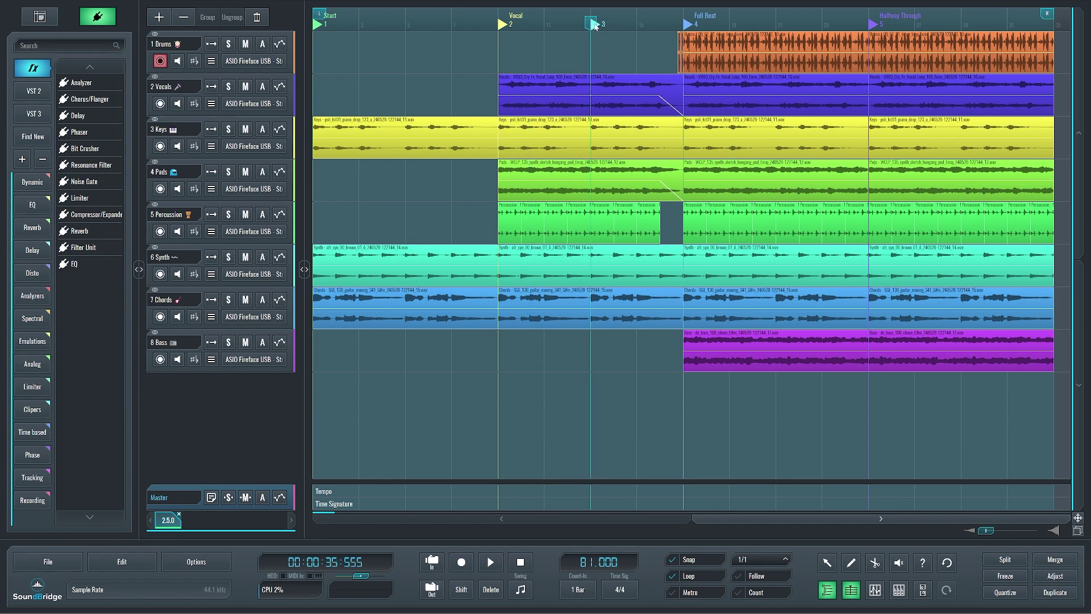
{"action": "double_click", "coordinate": [596, 30]}
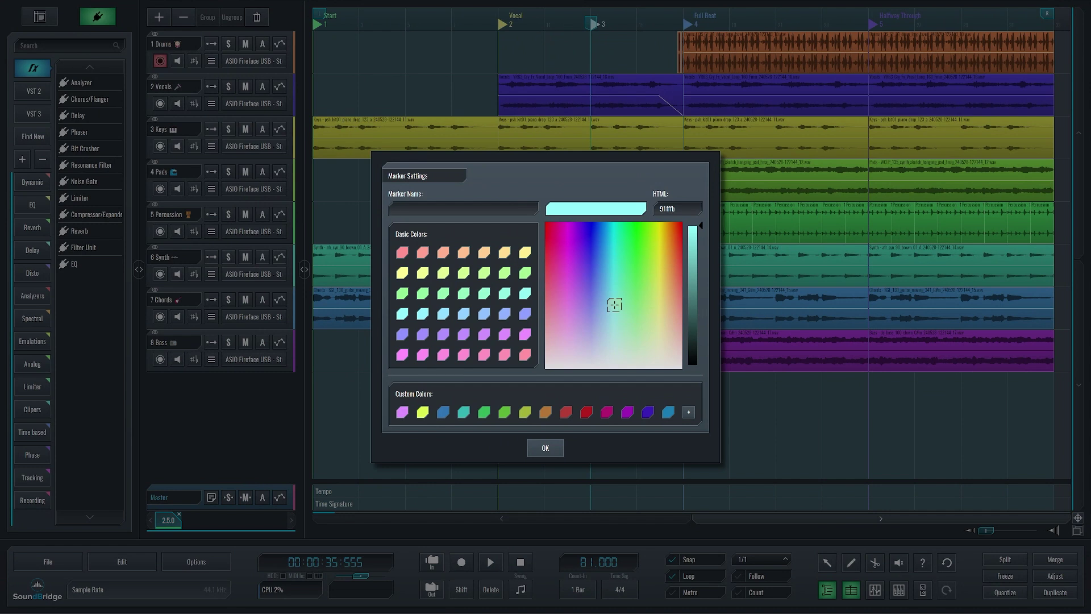
{"action": "type", "text": "Title"}
{"action": "left_click", "coordinate": [403, 334]}
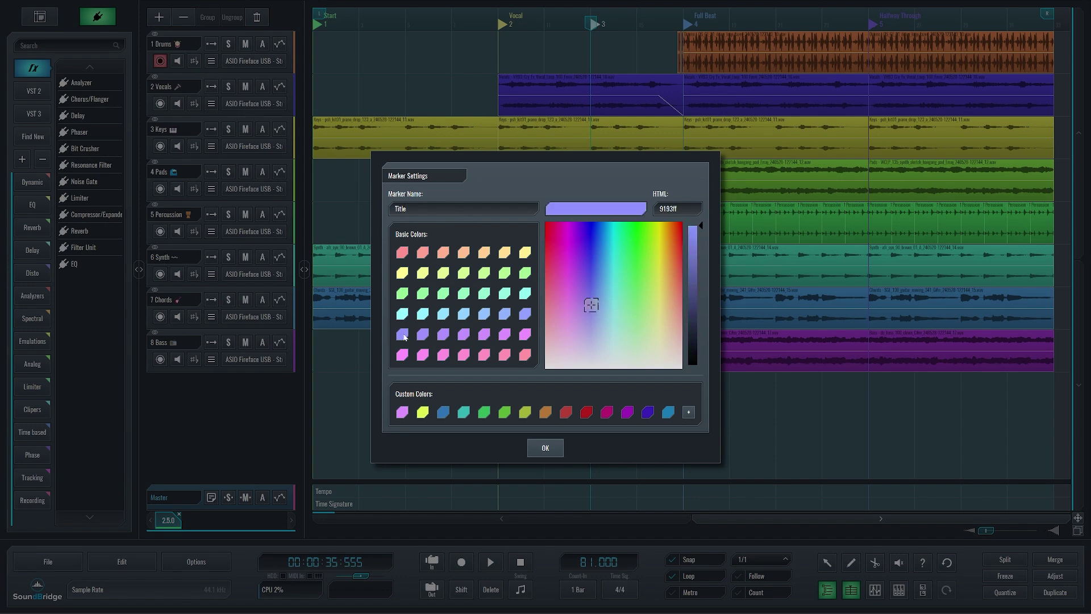
{"action": "left_click", "coordinate": [546, 448]}
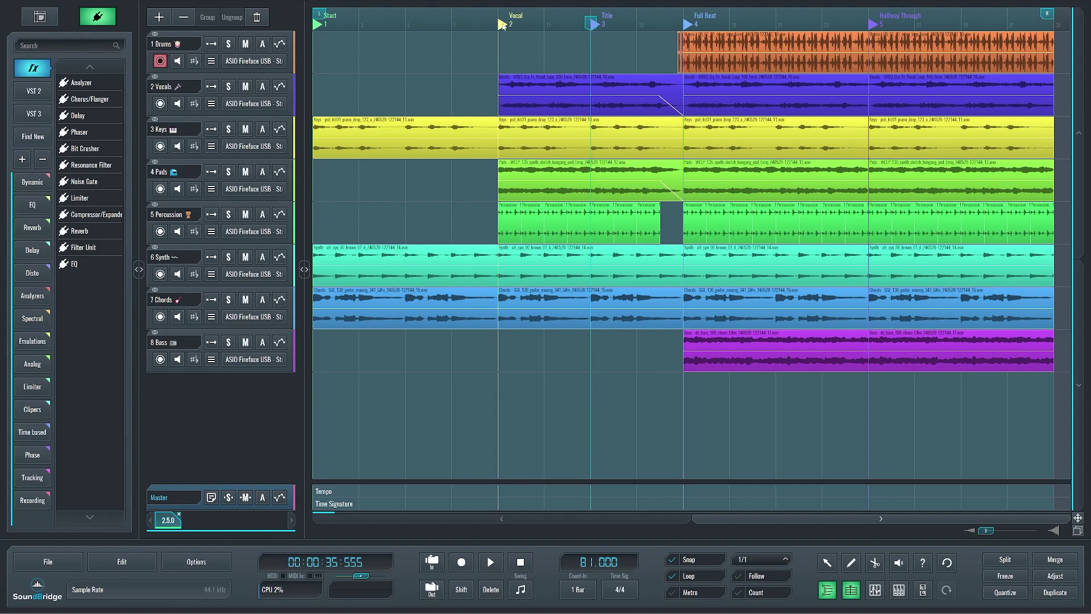
{"action": "left_click_drag", "start_coordinate": [503, 25], "coordinate": [510, 40]}
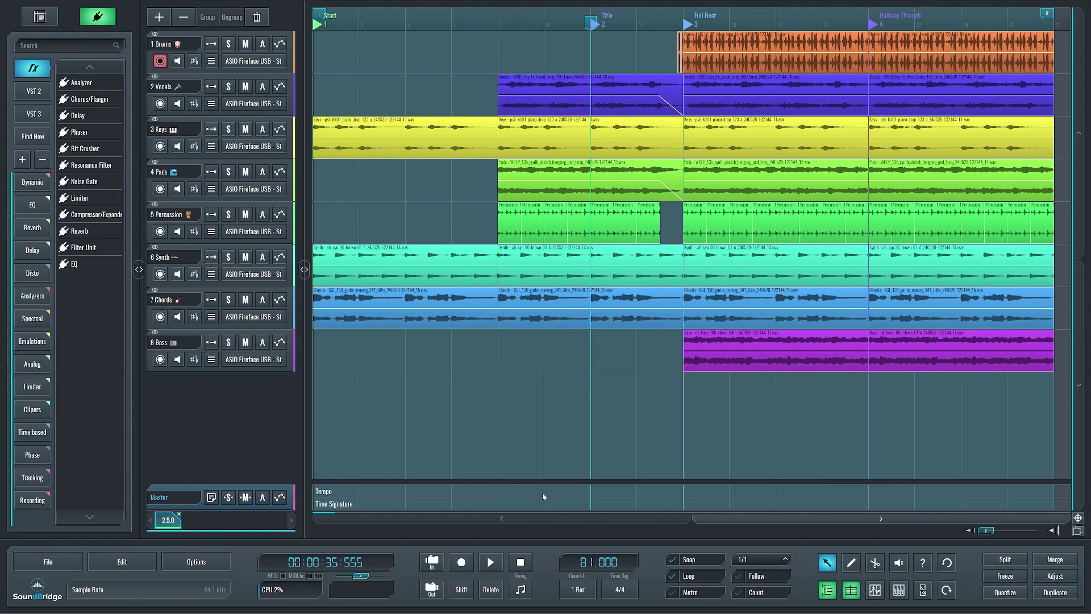
Draw a tempo block of 151 leading up to the Full Beat marker and a 4/4 time signature block from Full Beat to Halfway Through
{"action": "key", "text": "2"}
{"action": "mouse_move", "coordinate": [505, 491]}
{"action": "left_mouse_down"}
{"action": "mouse_move", "coordinate": [684, 488]}
{"action": "mouse_move", "coordinate": [872, 505]}
{"action": "left_mouse_up"}
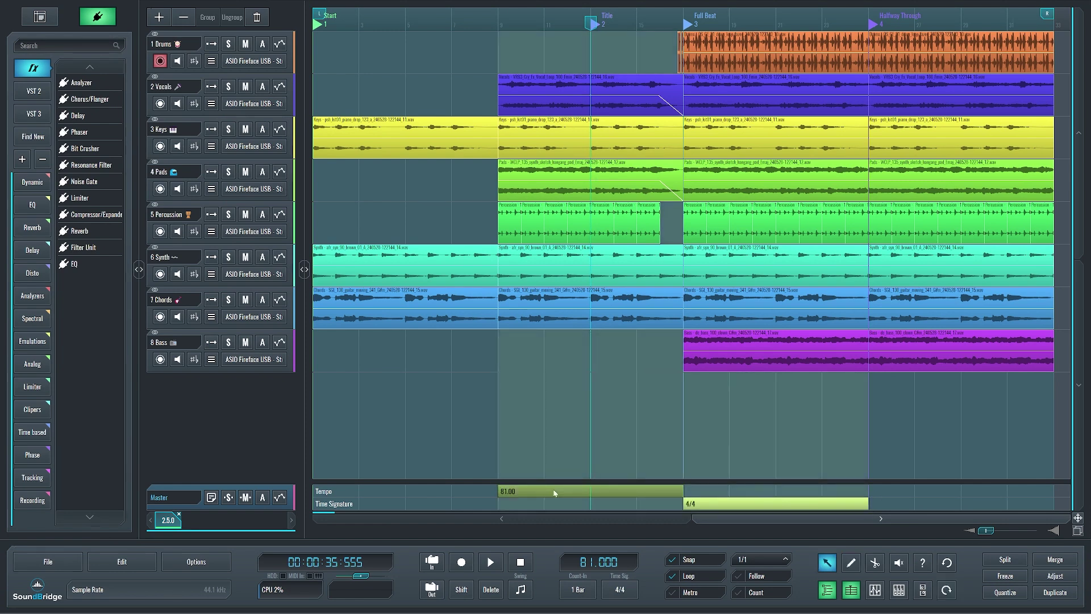
{"action": "double_click", "coordinate": [554, 492]}
{"action": "left_click_drag", "start_coordinate": [540, 303], "coordinate": [540, 264]}
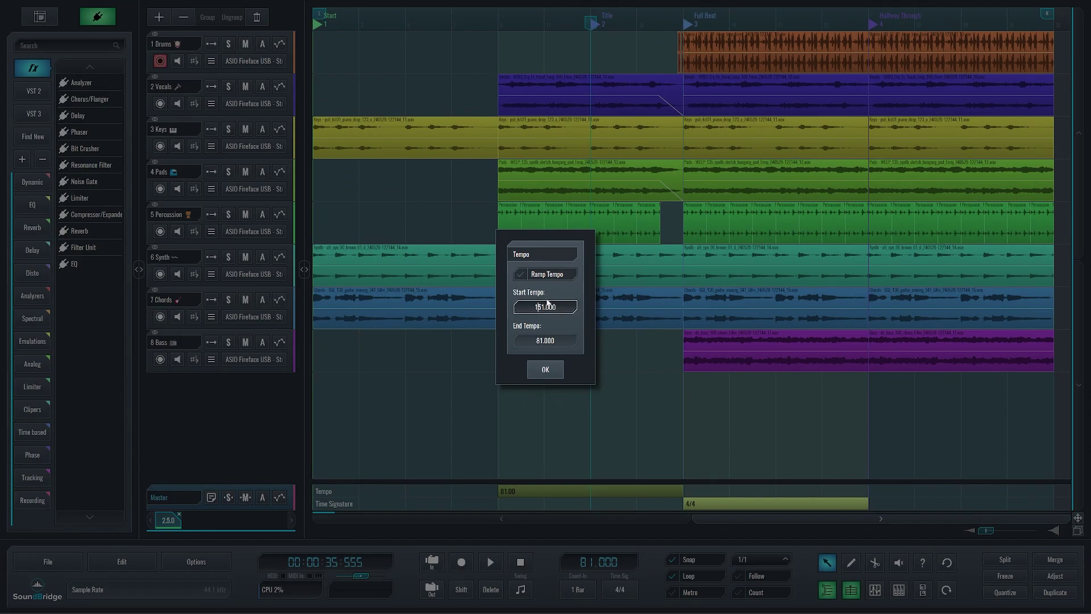
{"action": "left_click", "coordinate": [545, 370]}
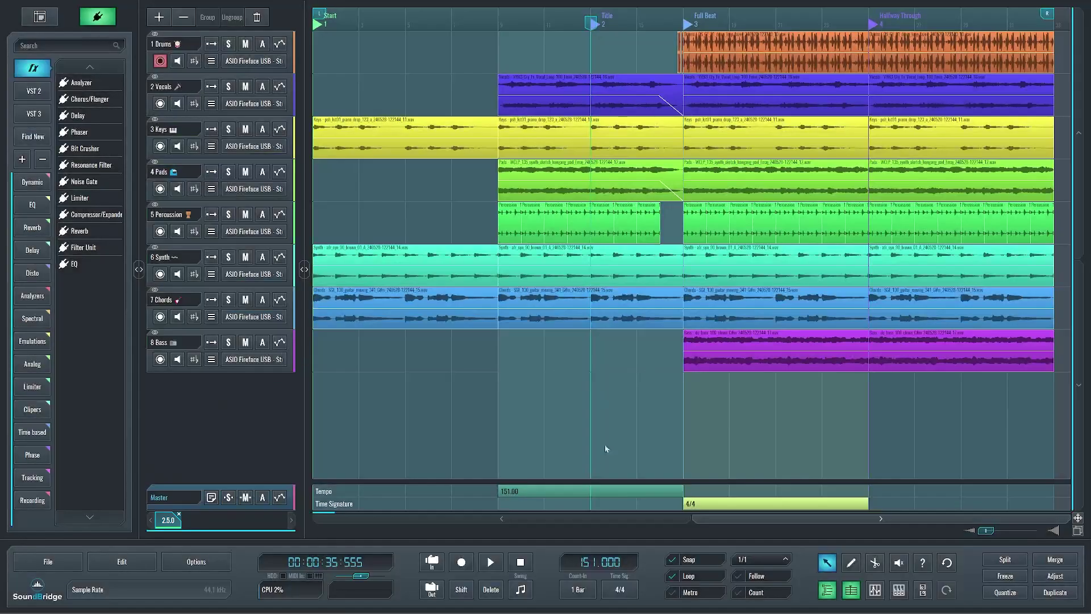
Color the tempo block light purple and the time signature block pink
{"action": "double_click", "coordinate": [601, 493]}
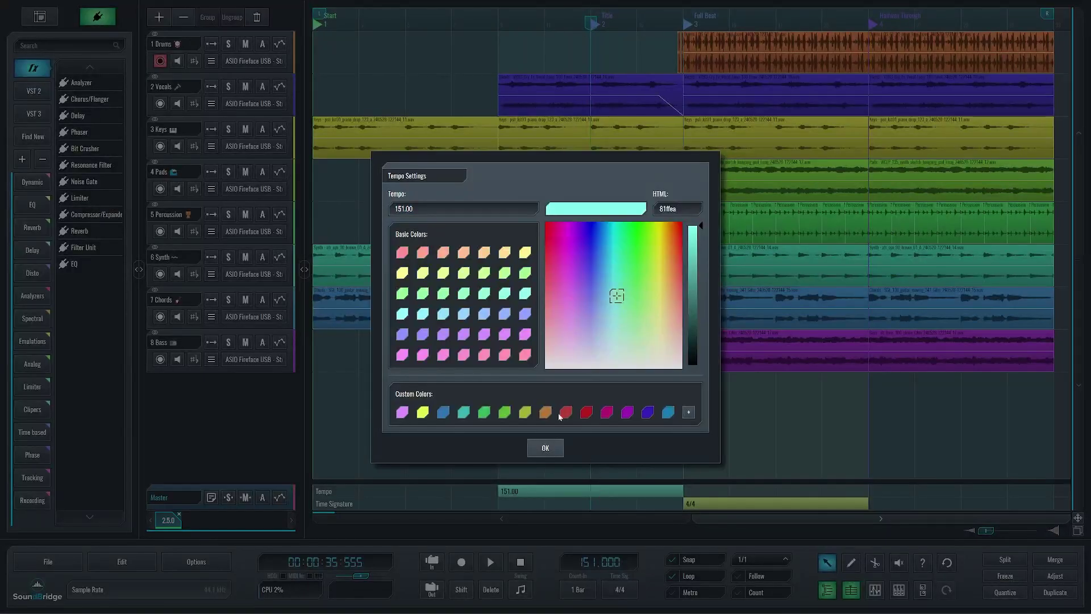
{"action": "left_click", "coordinate": [463, 336]}
{"action": "left_click", "coordinate": [545, 448]}
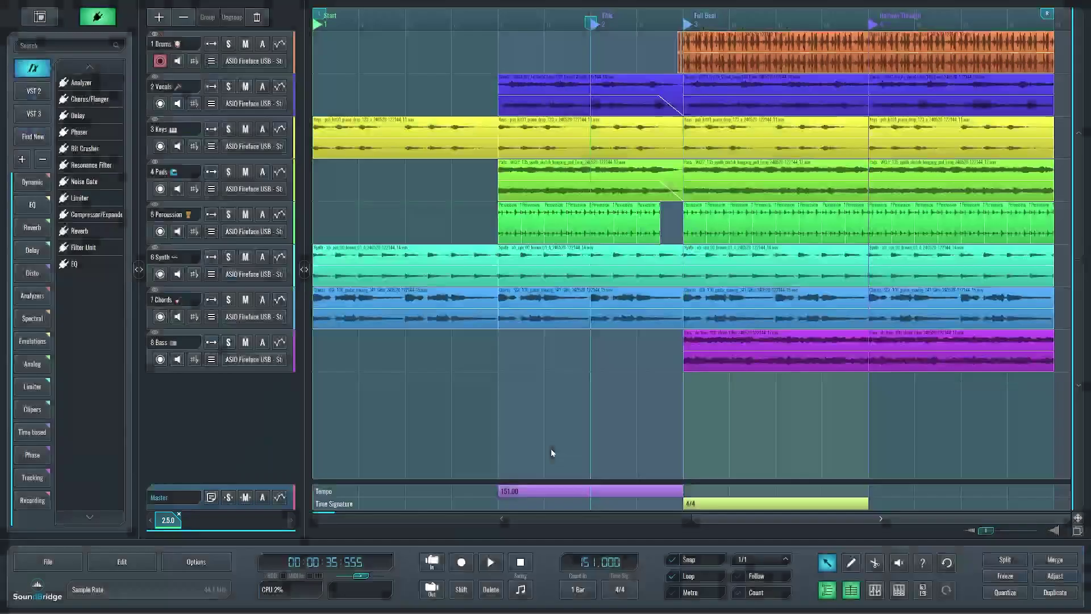
{"action": "double_click", "coordinate": [727, 506]}
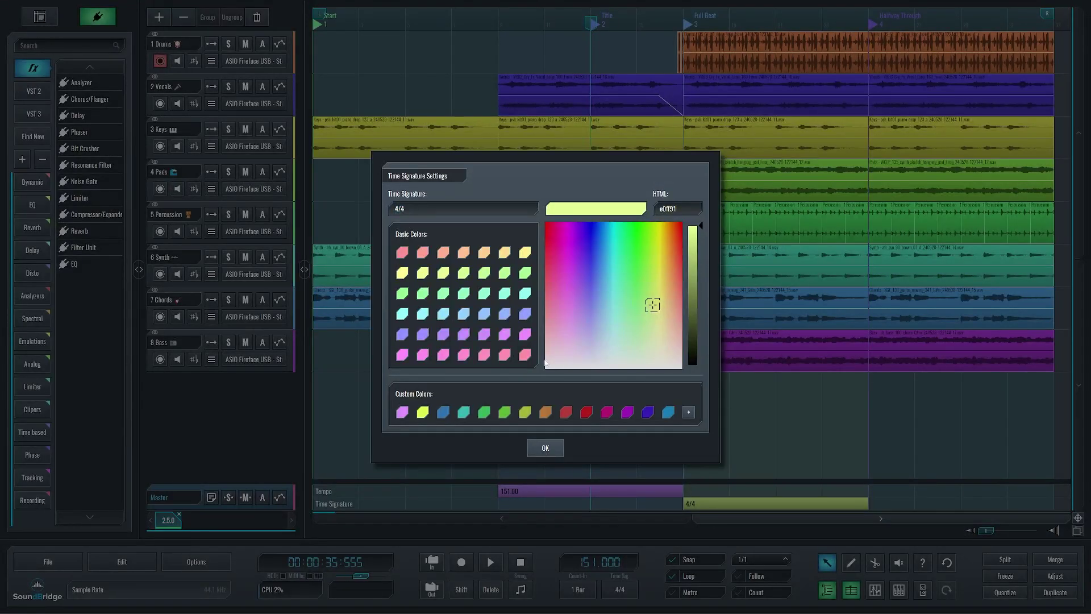
{"action": "left_click", "coordinate": [524, 355]}
{"action": "left_click", "coordinate": [554, 447]}
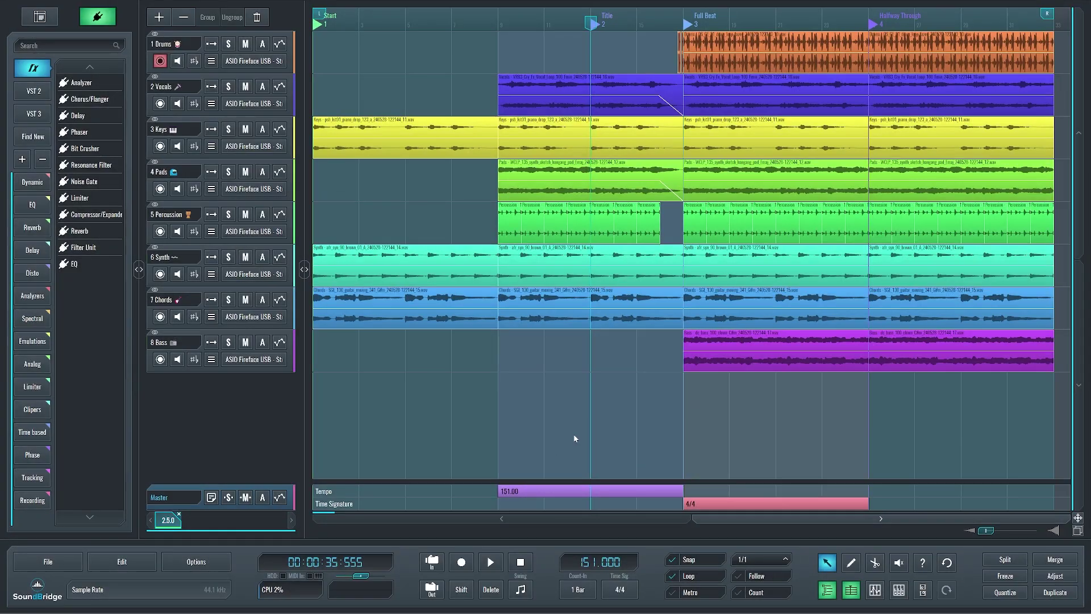
Rename the Vocals through Chords clips in the section before the Full Beat marker to "Block" and color them light green (93ff91)
{"action": "left_click_drag", "start_coordinate": [677, 357], "coordinate": [513, 98]}
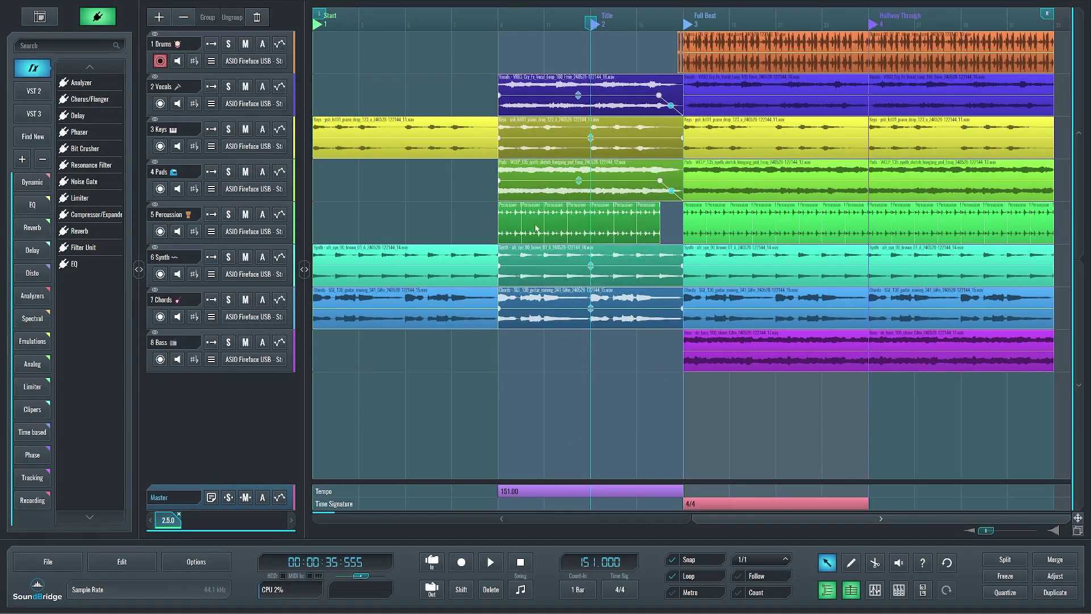
{"action": "right_click", "coordinate": [609, 174]}
{"action": "left_click", "coordinate": [402, 252]}
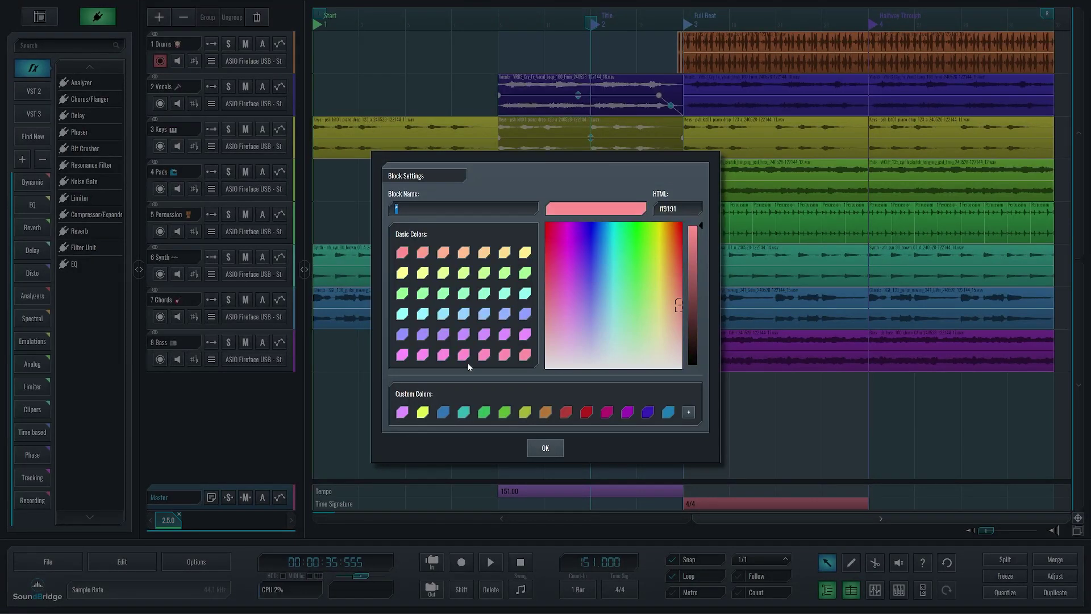
{"action": "left_click", "coordinate": [402, 292]}
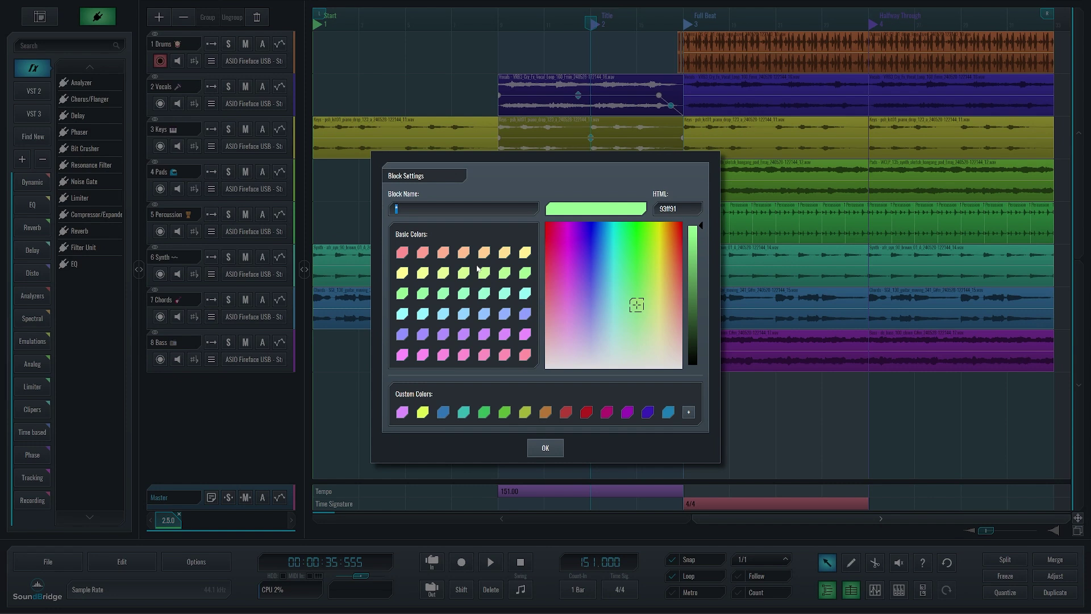
{"action": "type", "text": "Block"}
{"action": "left_click", "coordinate": [545, 448]}
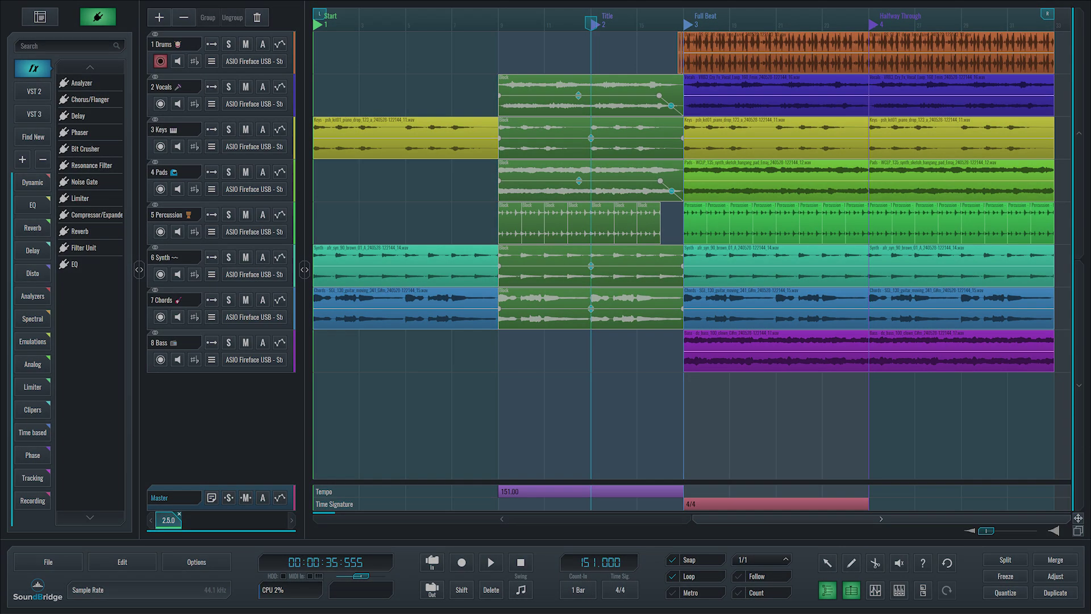